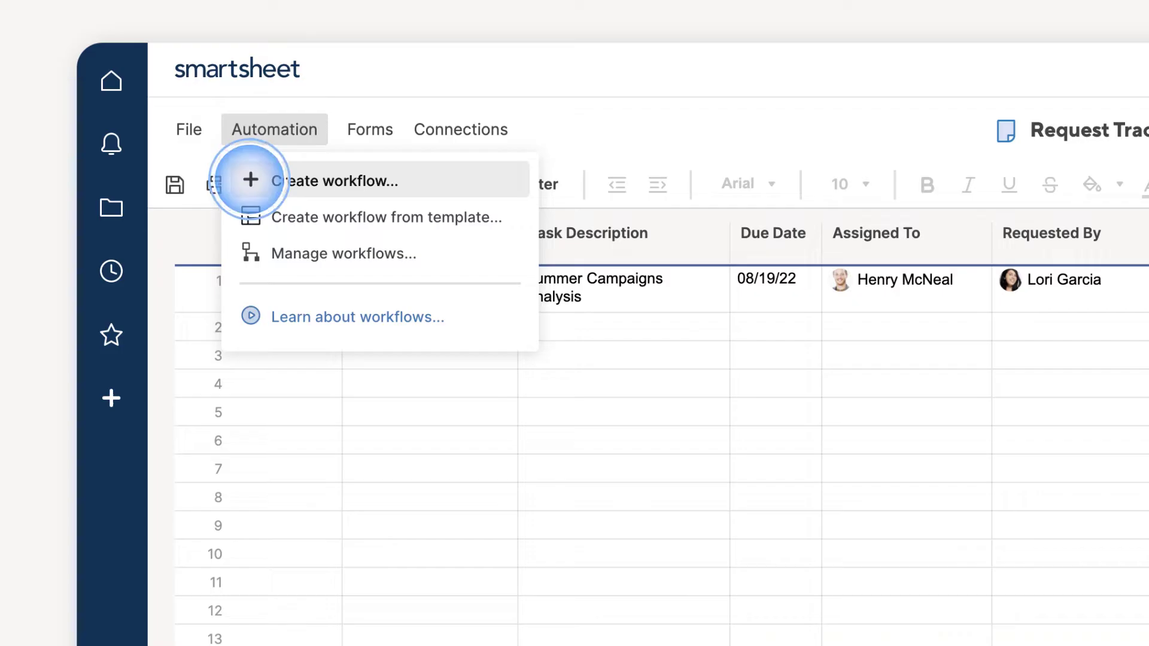
# Step: Open the Automation menu on the Request Tracker sheet to start a new workflow
pyautogui.click(250, 180)
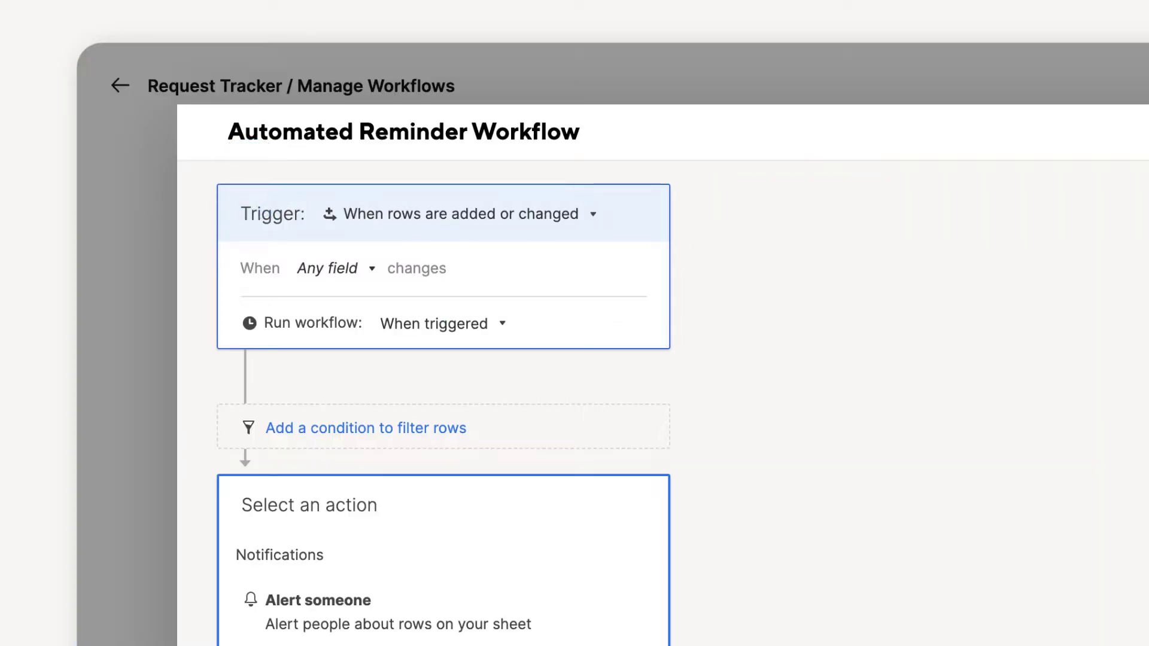
# Step: Set the trigger to 'When a date is reached', delete the empty condition block, and choose an alert action
pyautogui.click(332, 213)
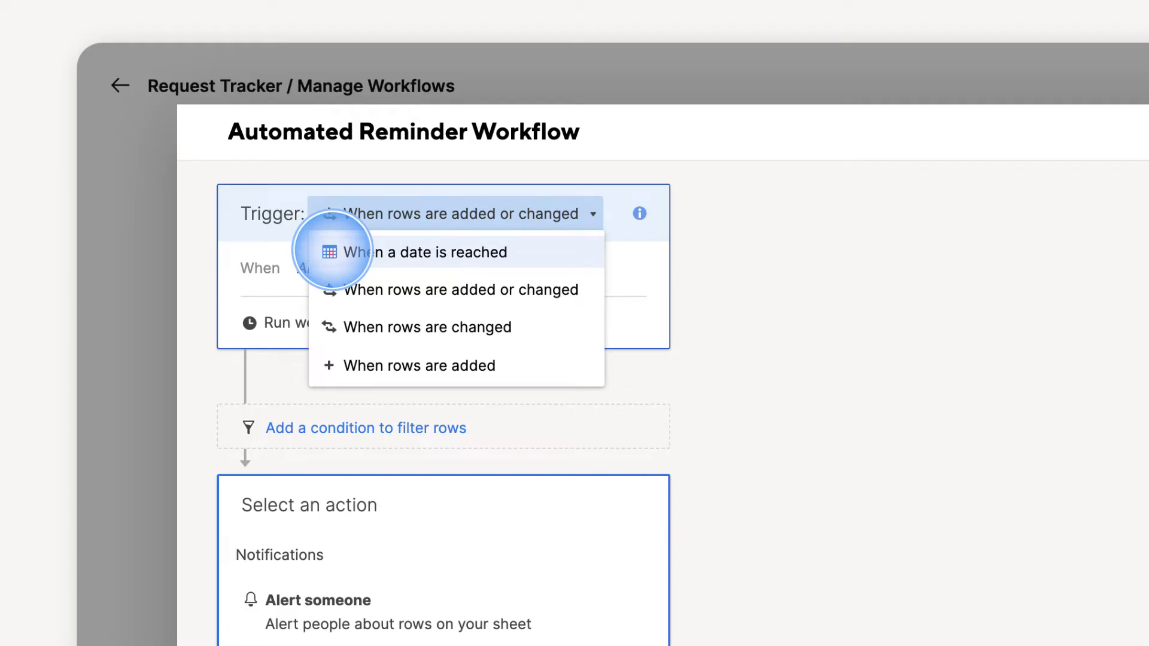
pyautogui.click(329, 252)
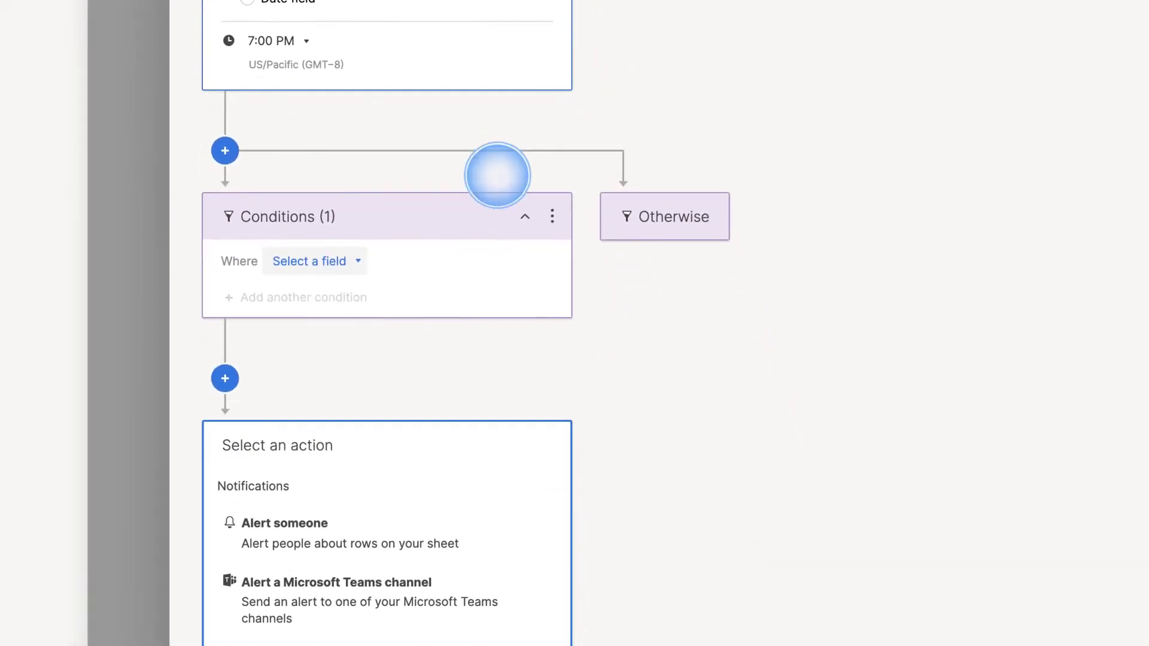
pyautogui.click(603, 437)
pyautogui.click(658, 453)
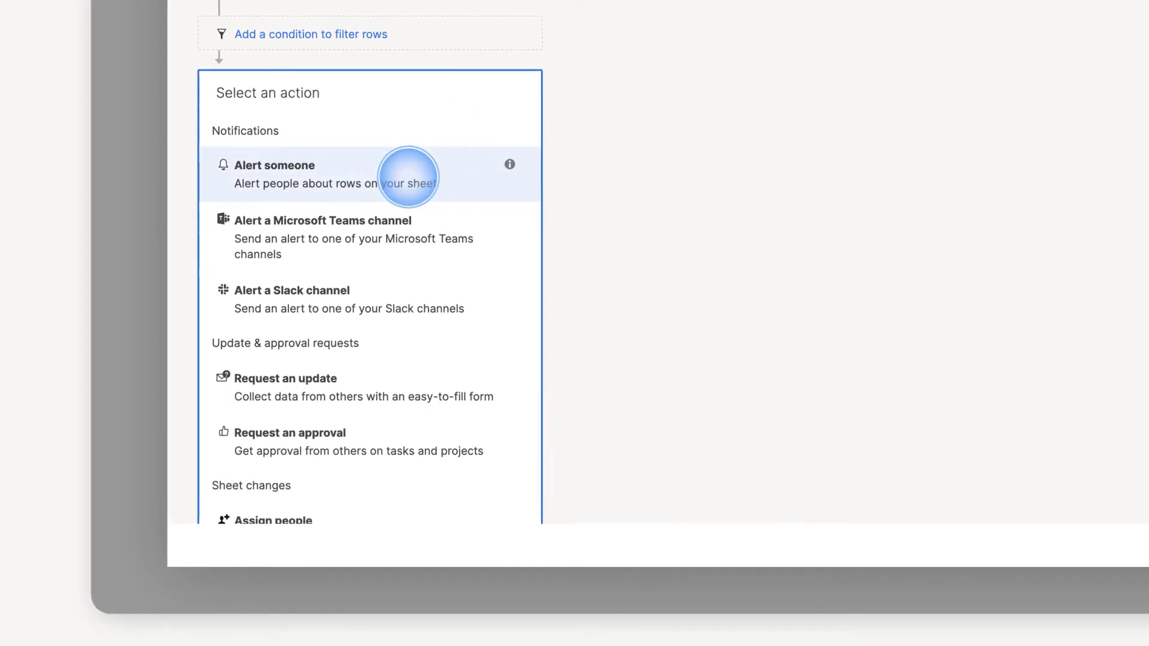
pyautogui.click(409, 176)
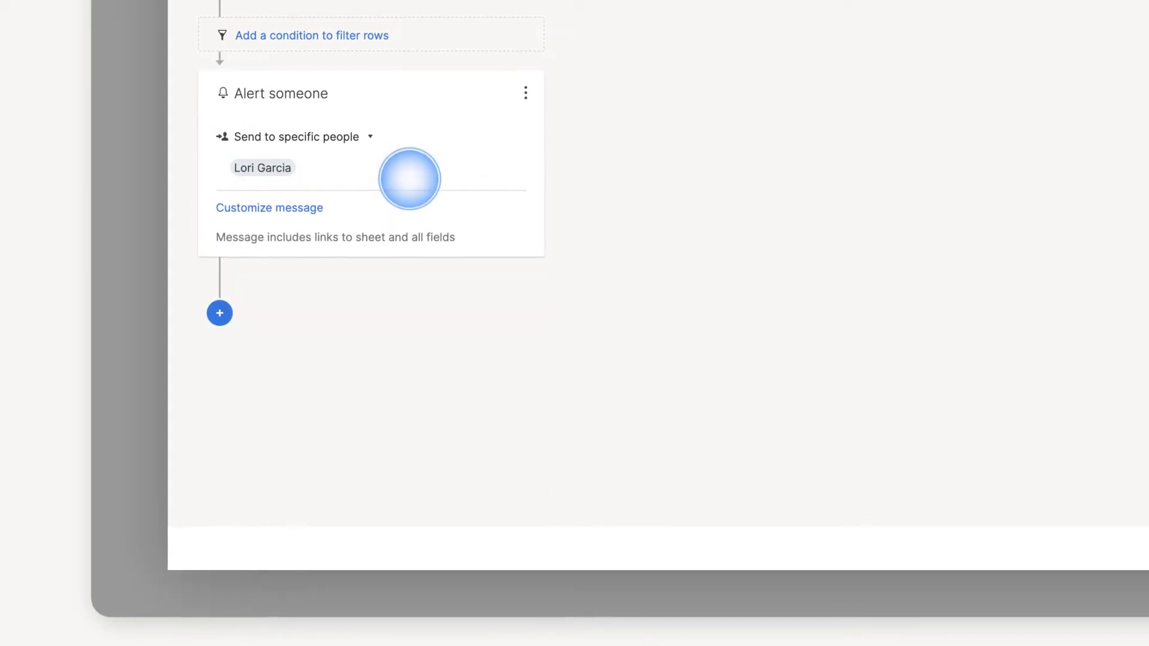
# Step: Send the alert to contacts in a cell, using the Assigned To column
pyautogui.click(364, 138)
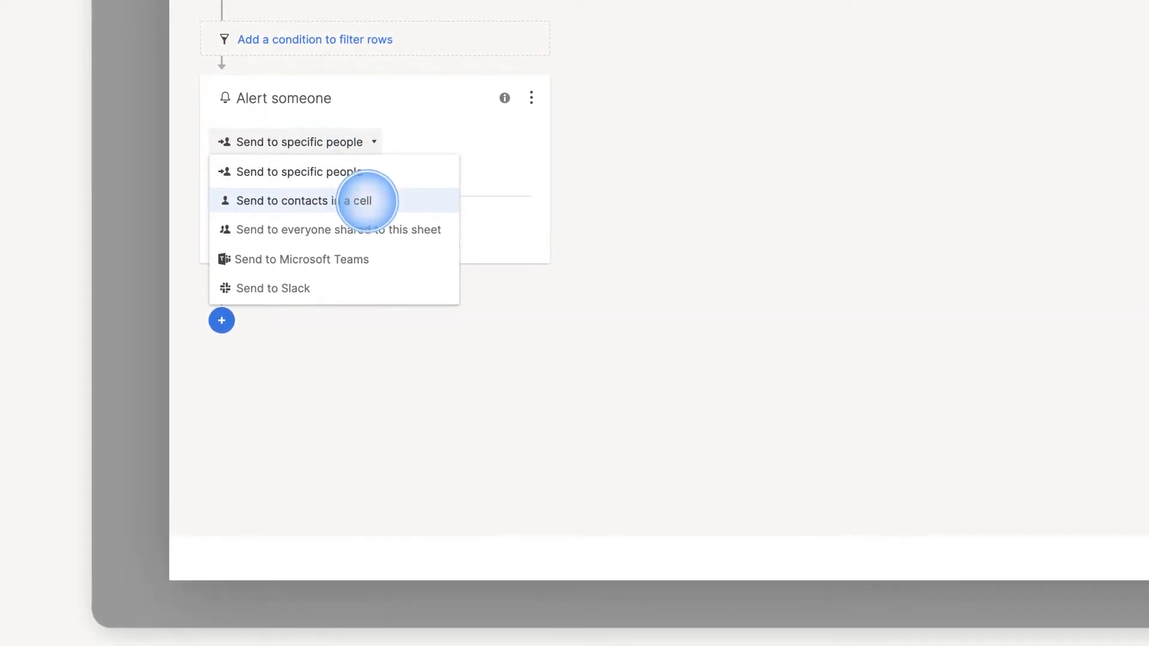
pyautogui.click(367, 200)
pyautogui.click(368, 175)
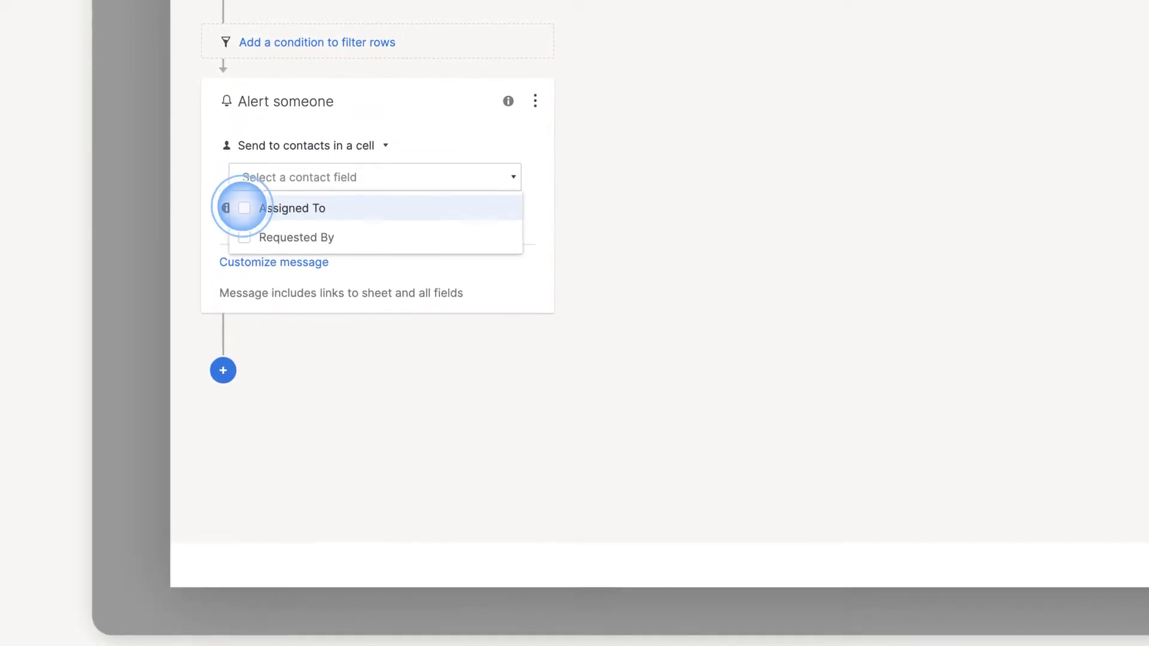
pyautogui.click(242, 207)
pyautogui.click(175, 267)
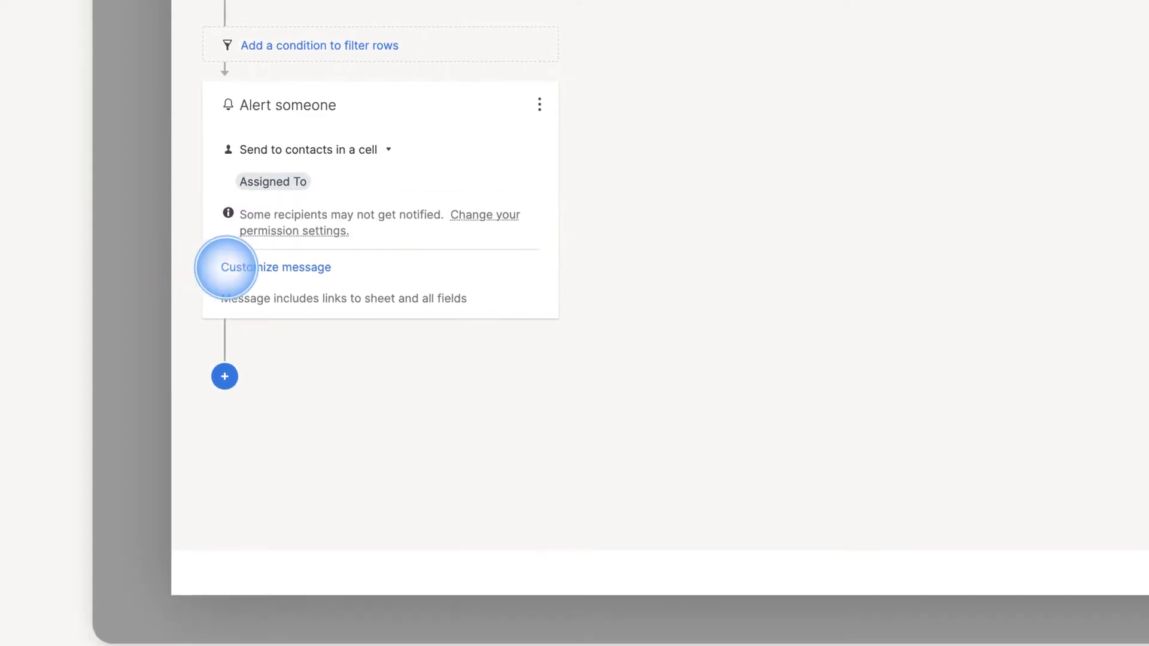
# Step: Customize the message with subject 'Task due soon: {{Task Name}}' and set it to Message only
pyautogui.click(257, 268)
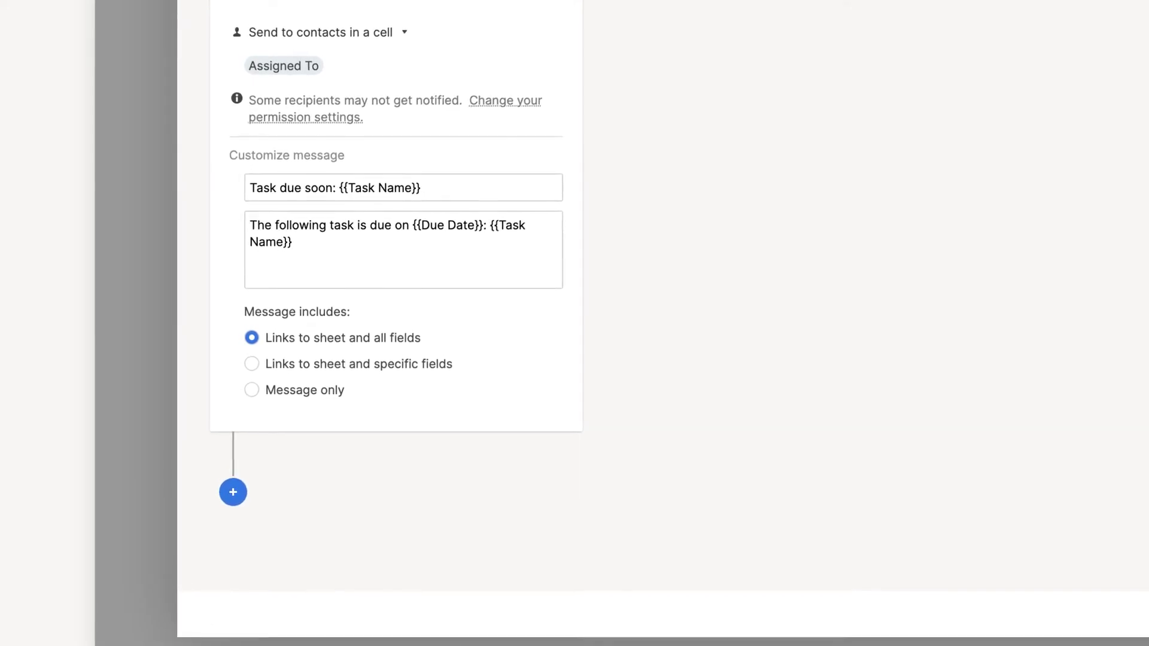
pyautogui.click(254, 400)
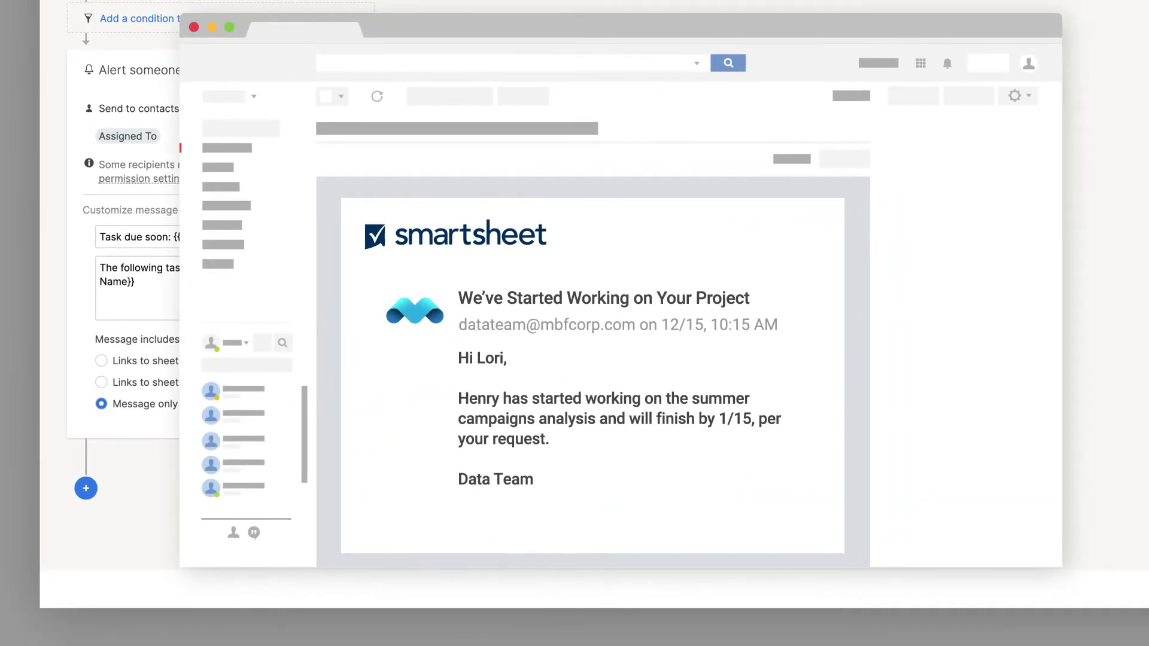
# Step: Include sheet links with the Task Name, Due Date, Requested By and Status fields
pyautogui.click(136, 381)
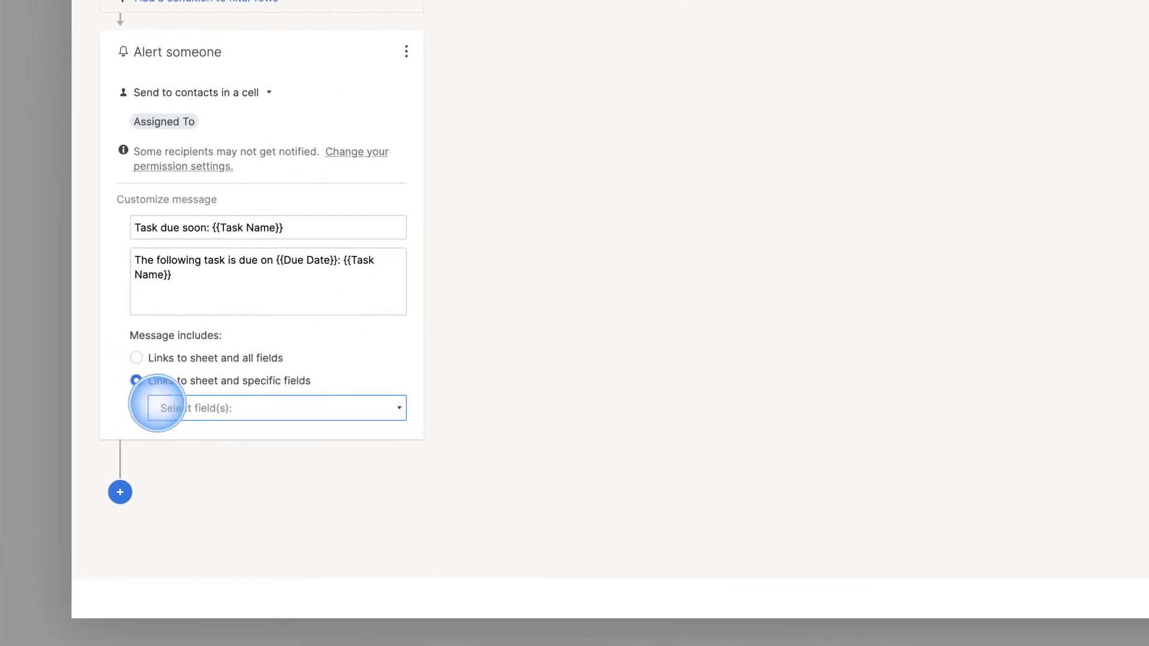
pyautogui.click(157, 406)
pyautogui.click(161, 436)
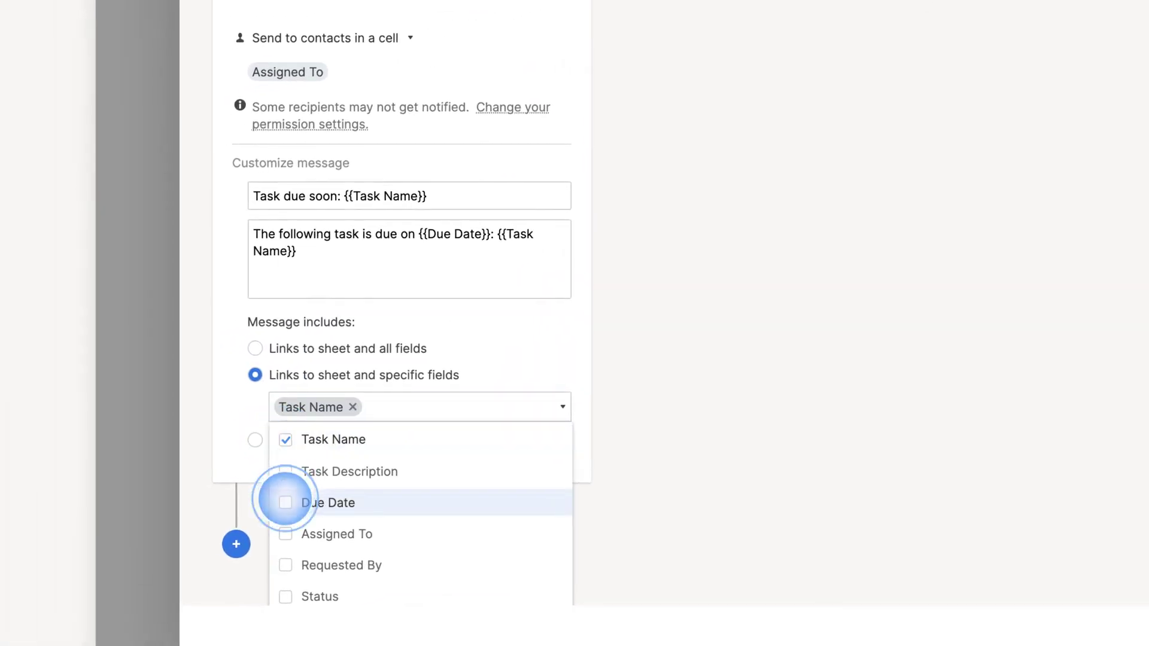
pyautogui.click(284, 503)
pyautogui.click(284, 564)
pyautogui.click(285, 596)
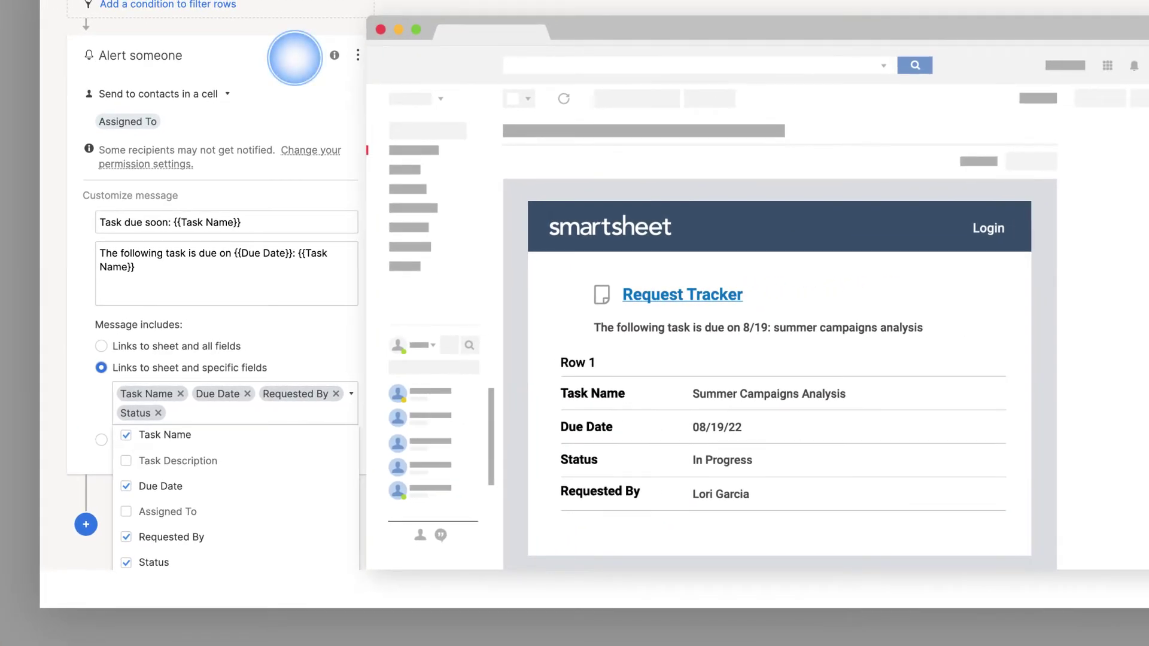
pyautogui.click(295, 57)
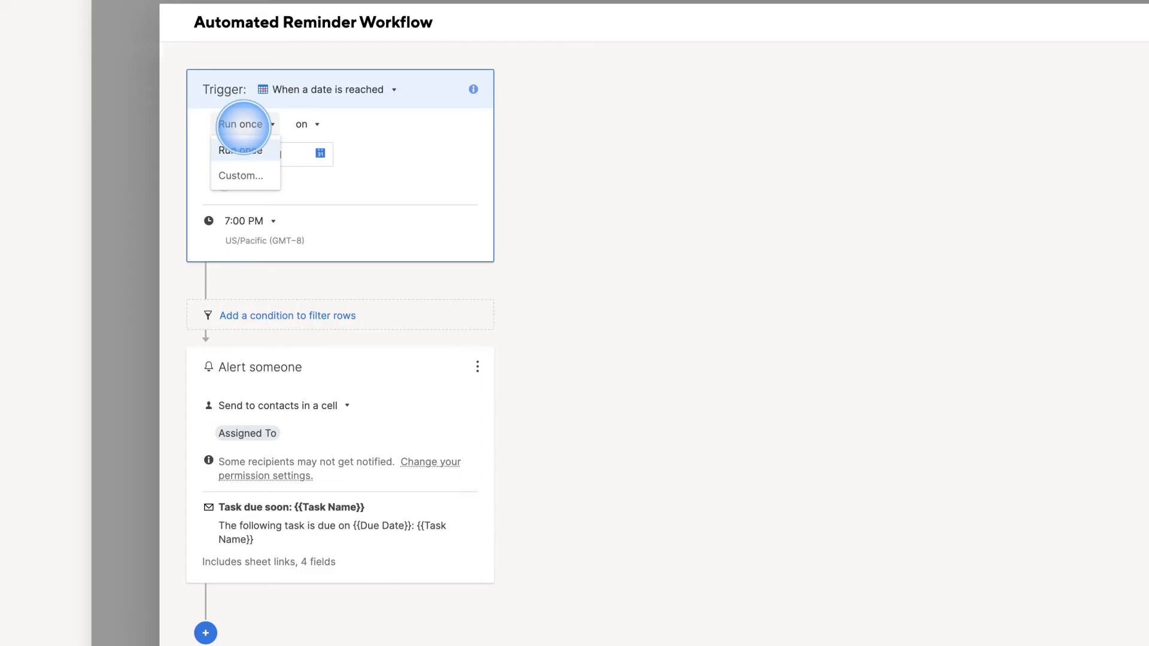
# Step: Set a custom schedule repeating every 1 week, Monday through Friday
pyautogui.click(242, 175)
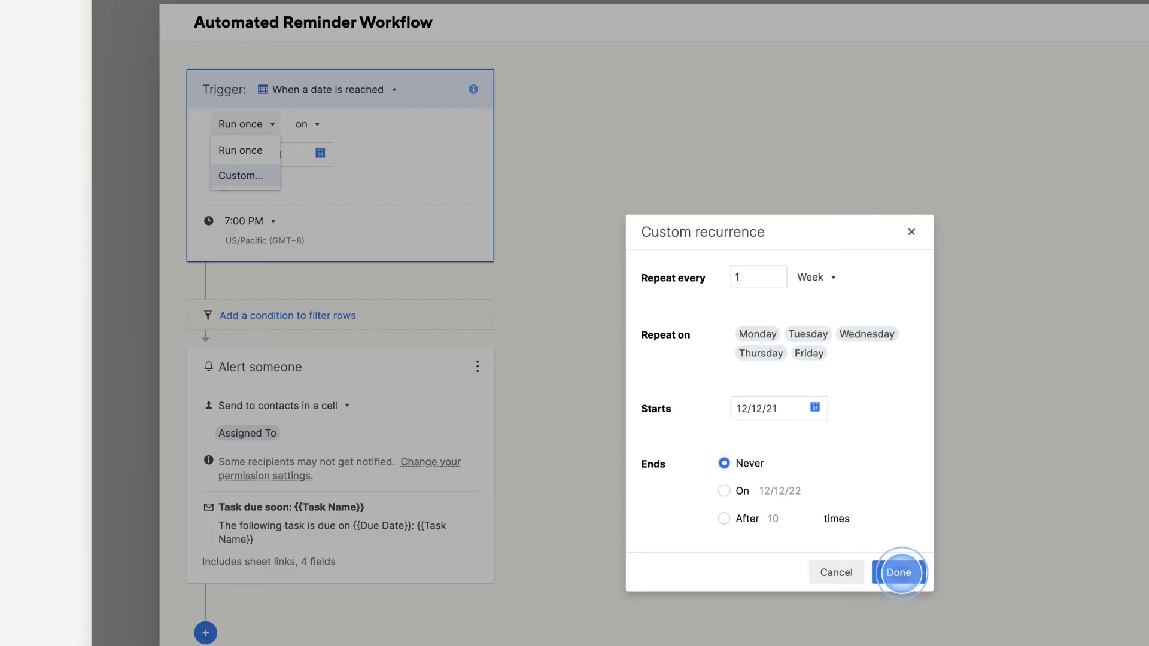
pyautogui.click(898, 572)
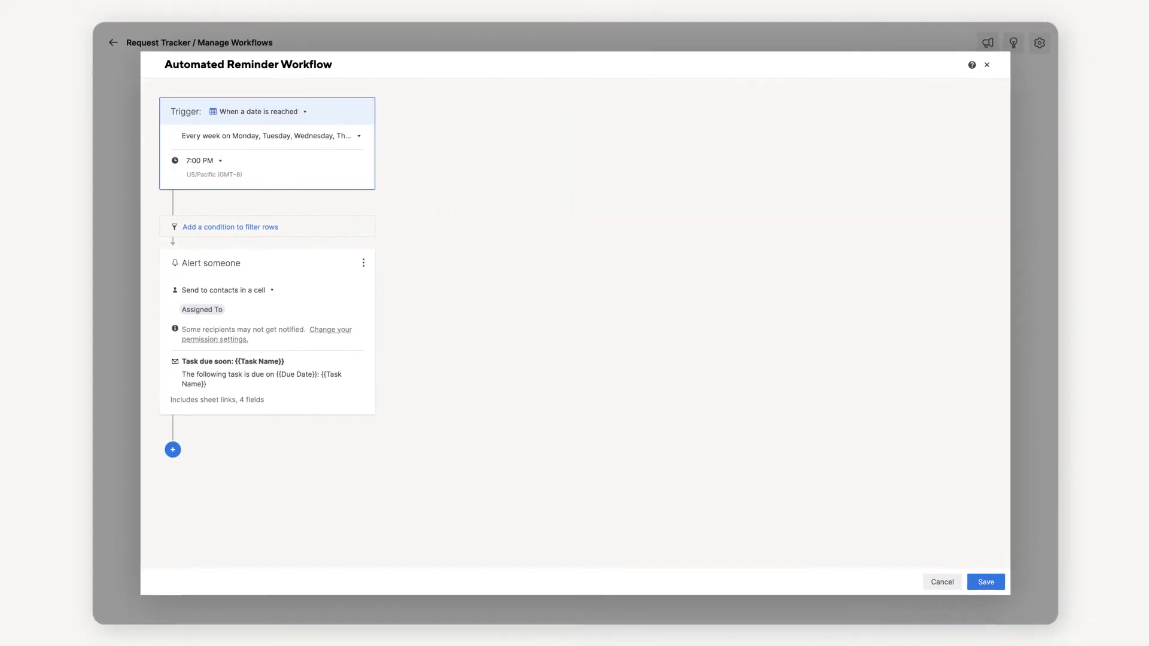